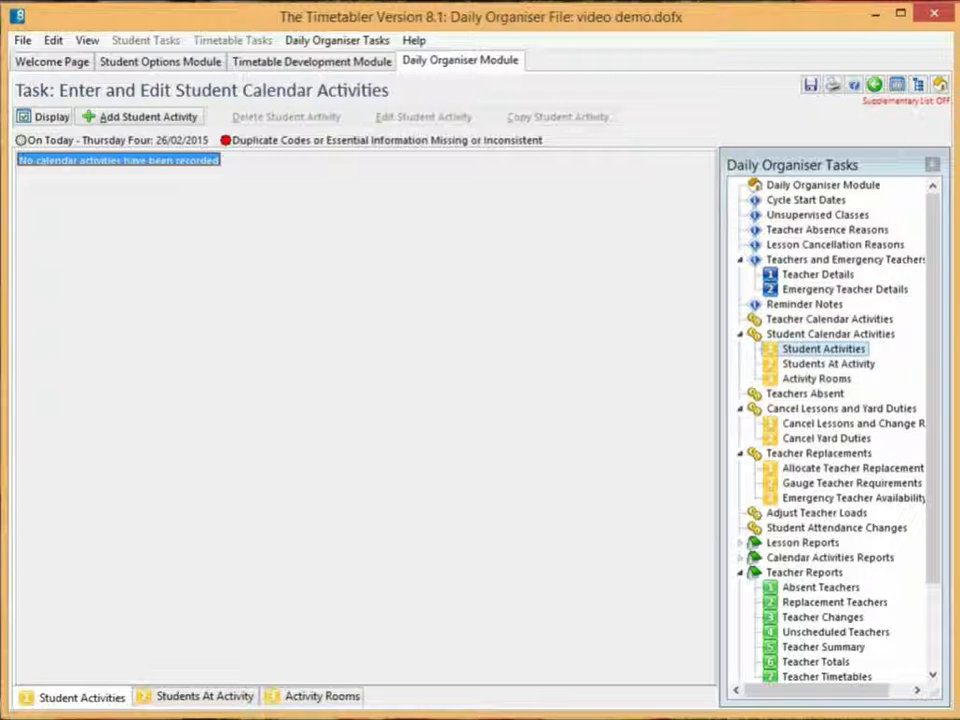
- Open the Cancel Lessons and Change Rooms task and try to cancel the period 1 lesson of roll class 07A
click(853, 423)
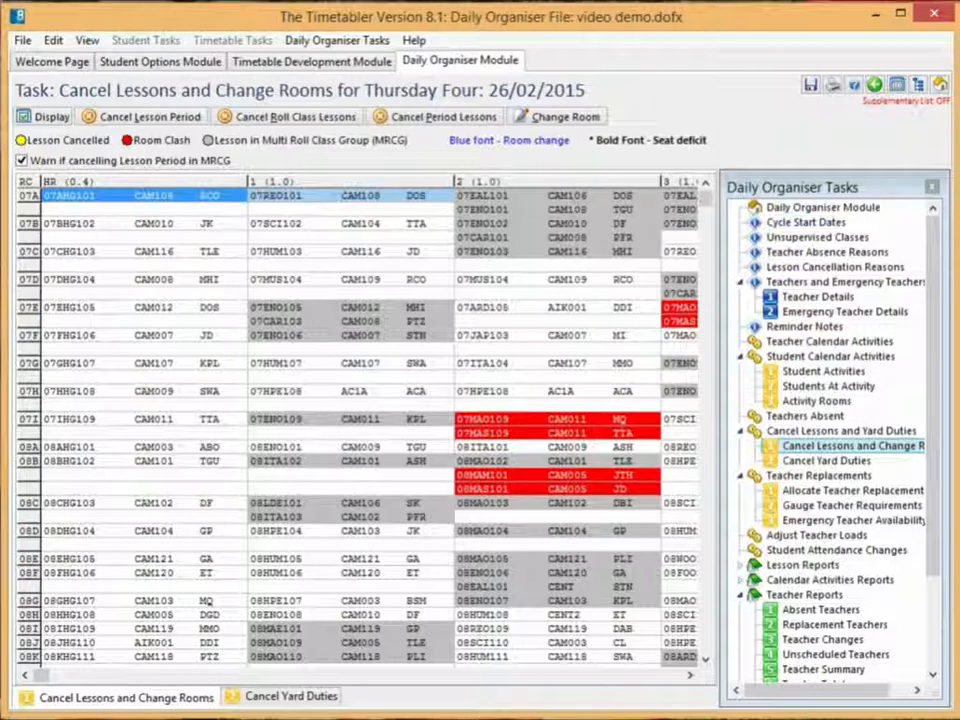
double_click(340, 196)
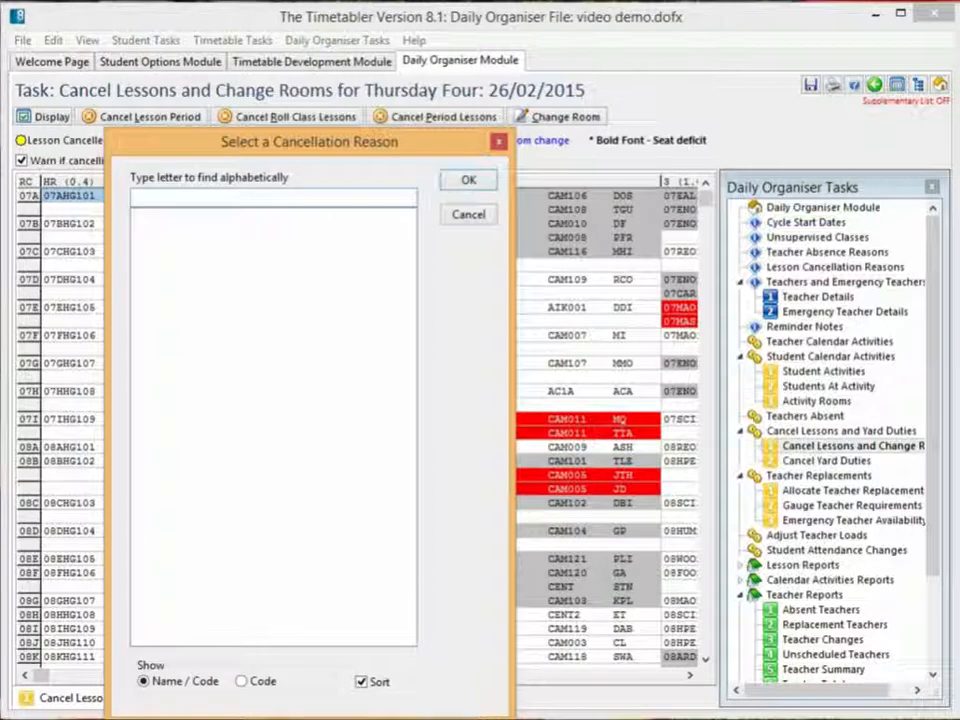
key(Escape)
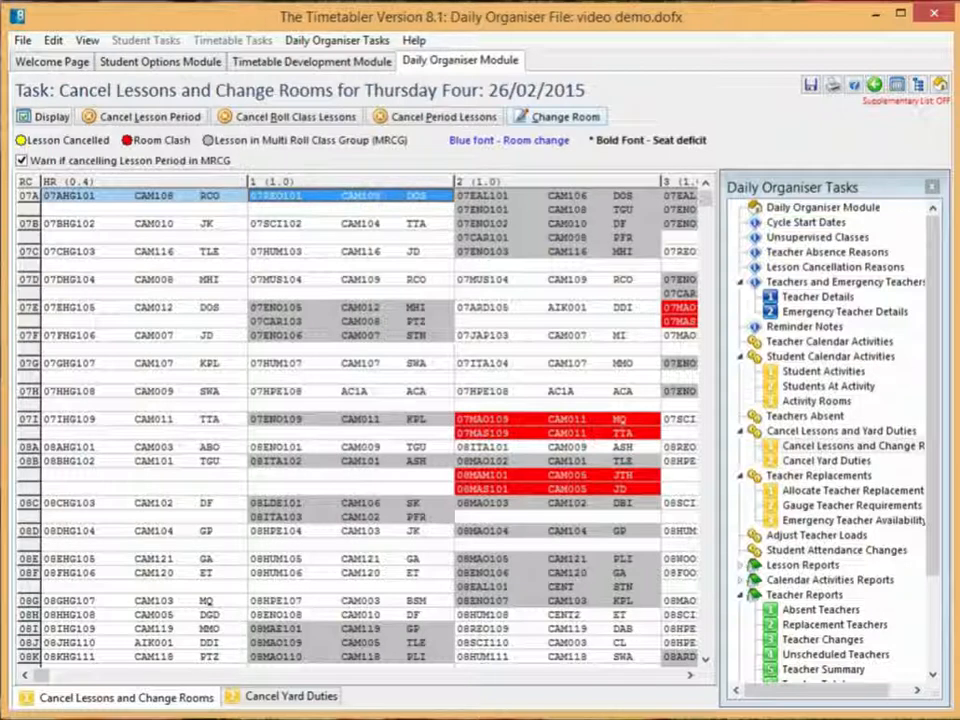
- Change the room of roll class 07B's period 1 lesson 07SCI102 to ART ROOM (LEFT) / AIK001
click(351, 224)
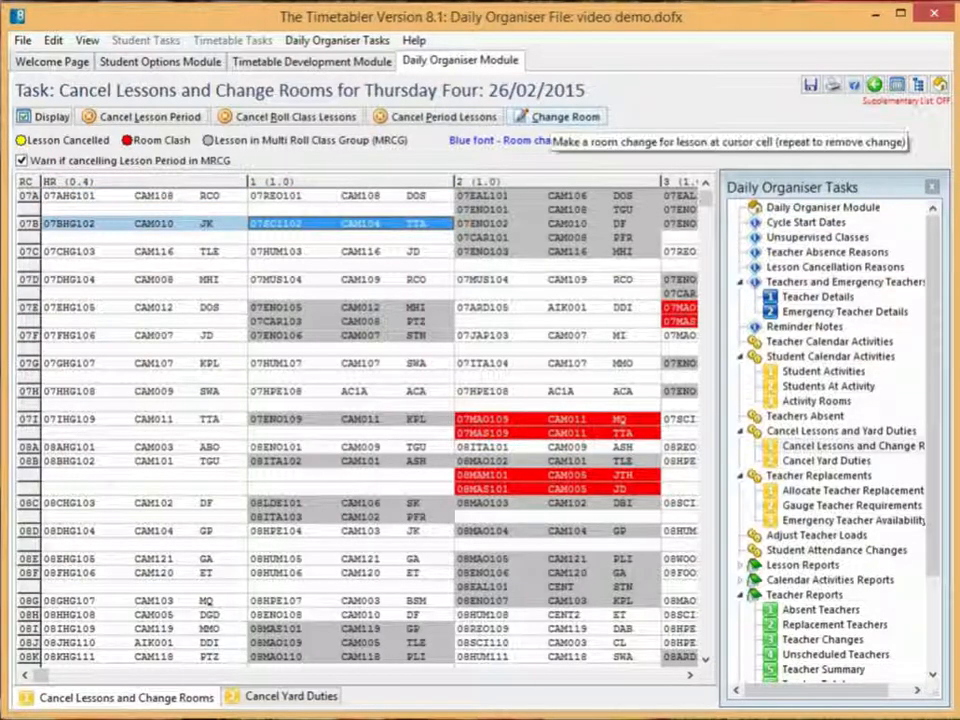
click(562, 117)
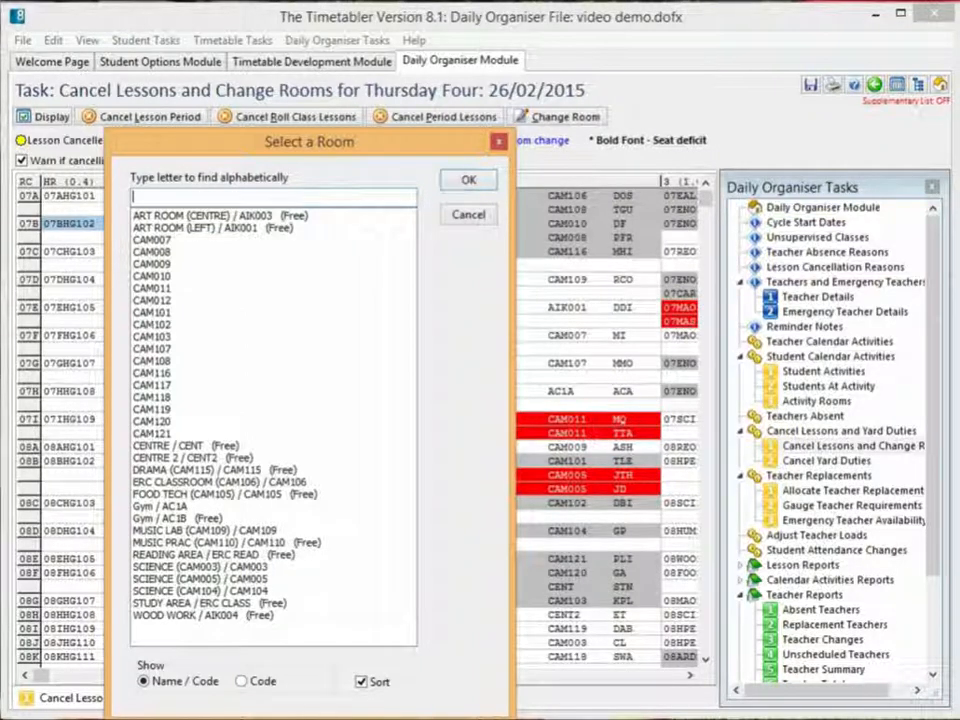
double_click(212, 228)
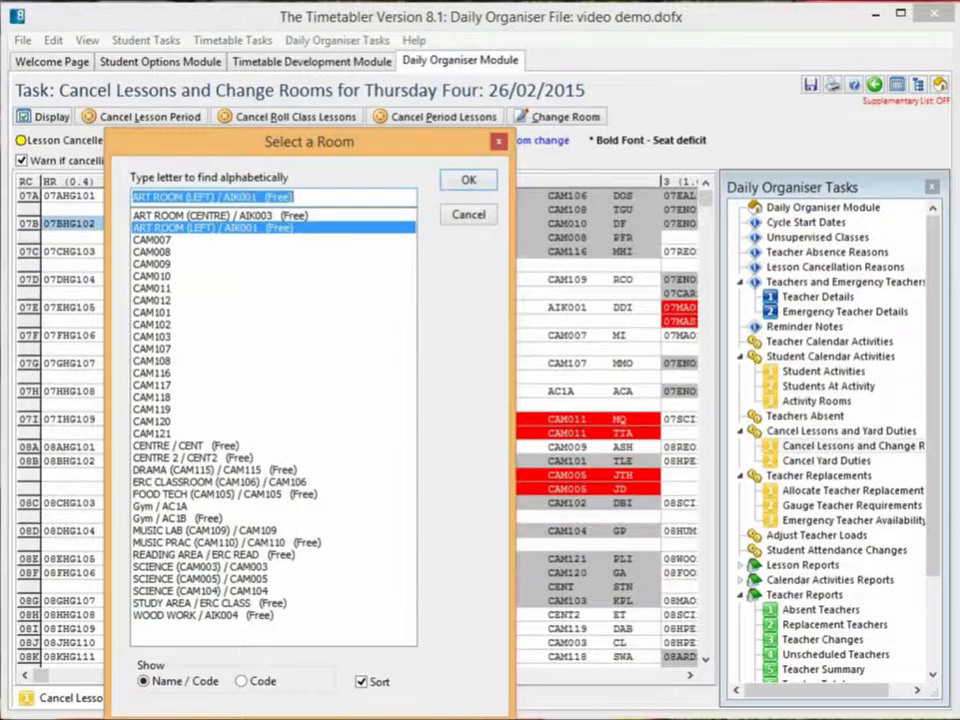
click(350, 238)
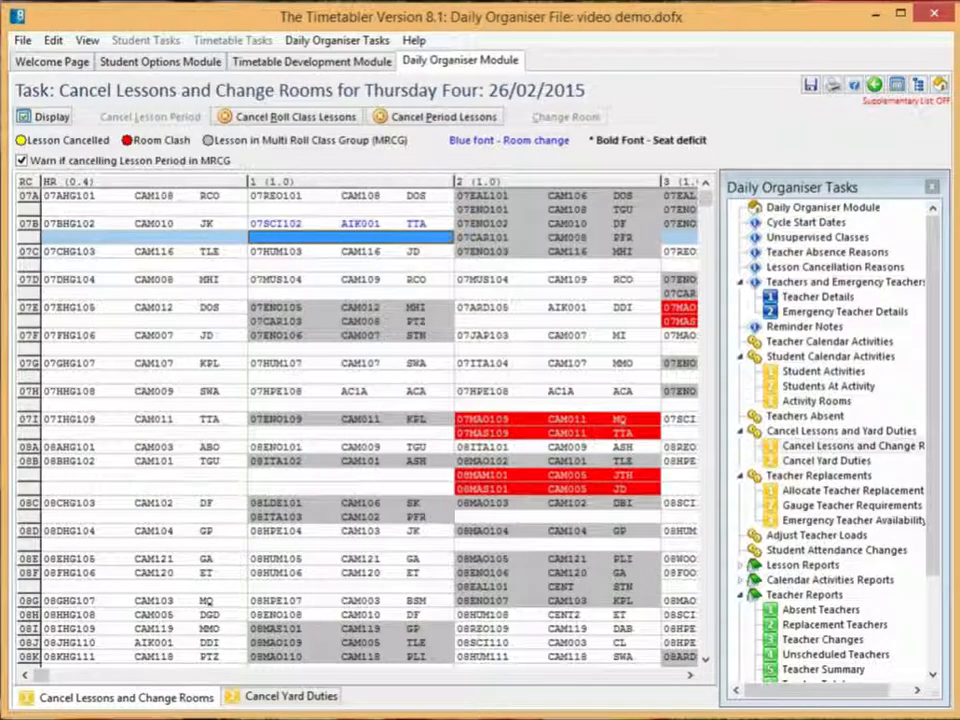
click(350, 475)
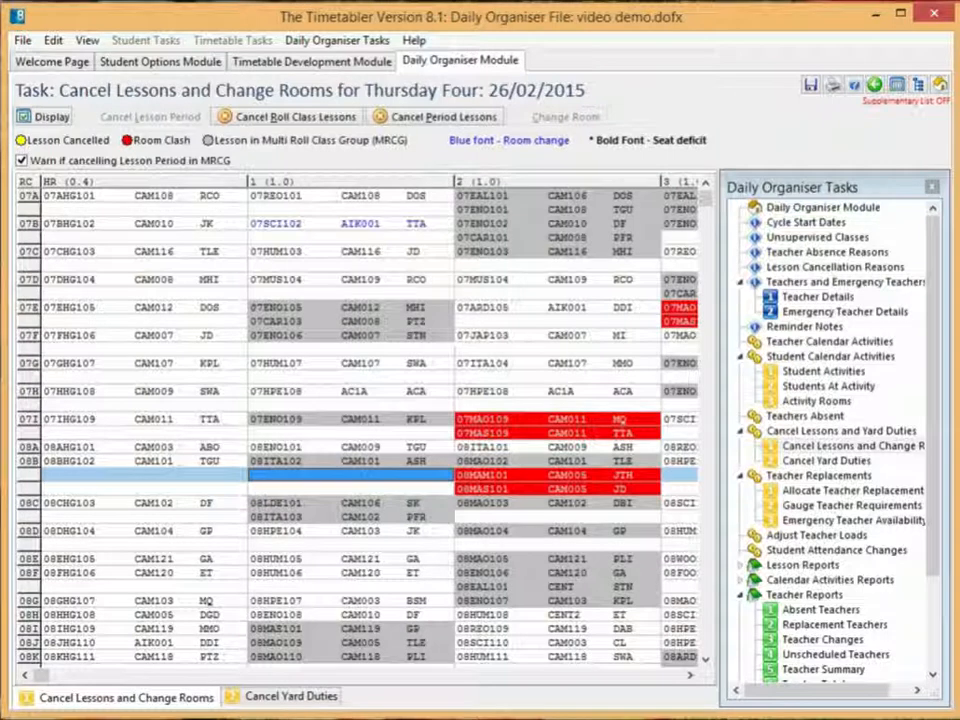
click(350, 196)
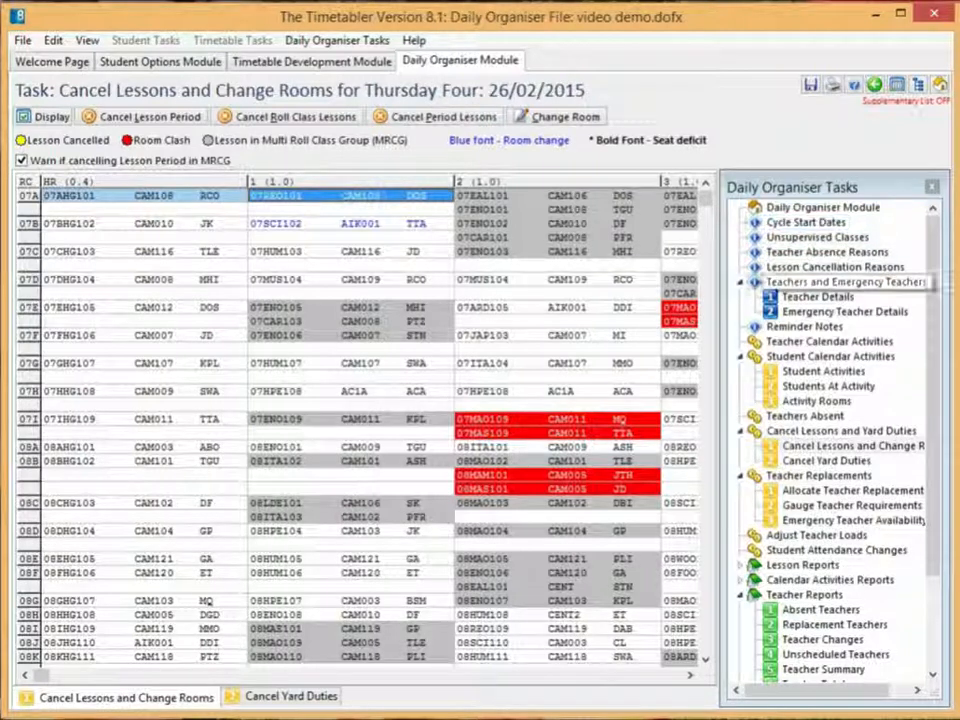
right_click(805, 598)
key(Escape)
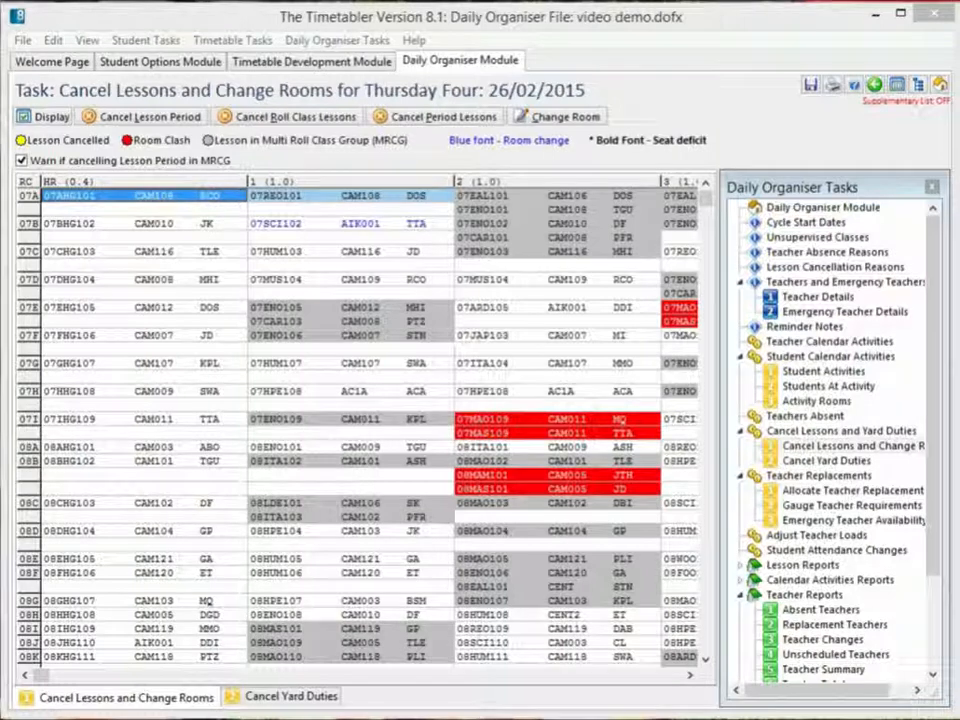
- Cancel all period 1 lessons with the reason Incursion, including those in multi roll class groups, and remove these cancellations again
click(349, 196)
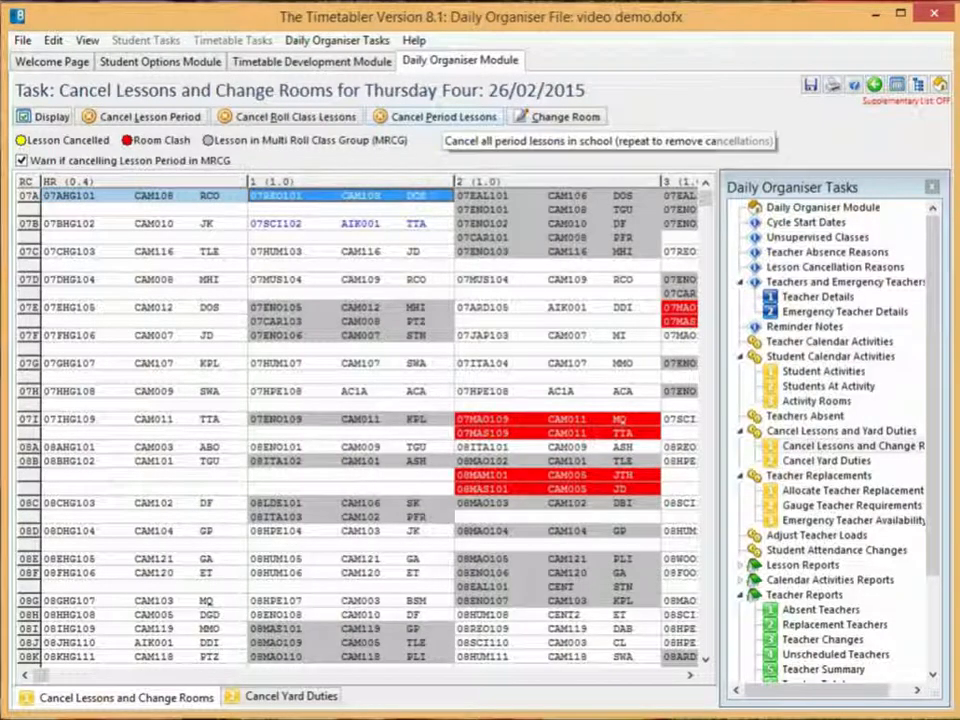
click(437, 116)
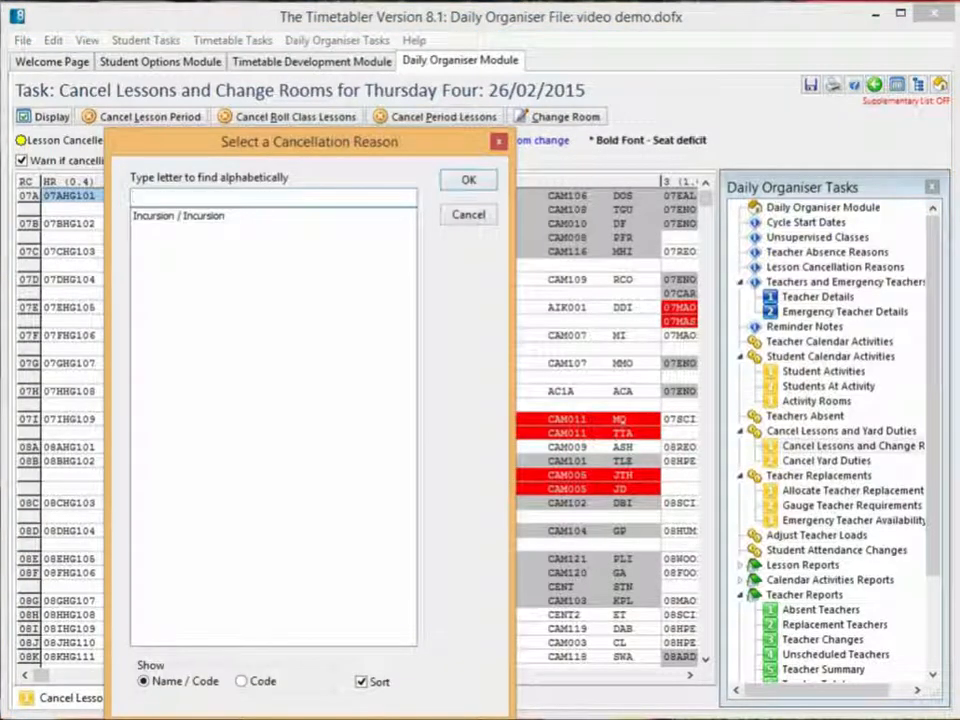
double_click(179, 216)
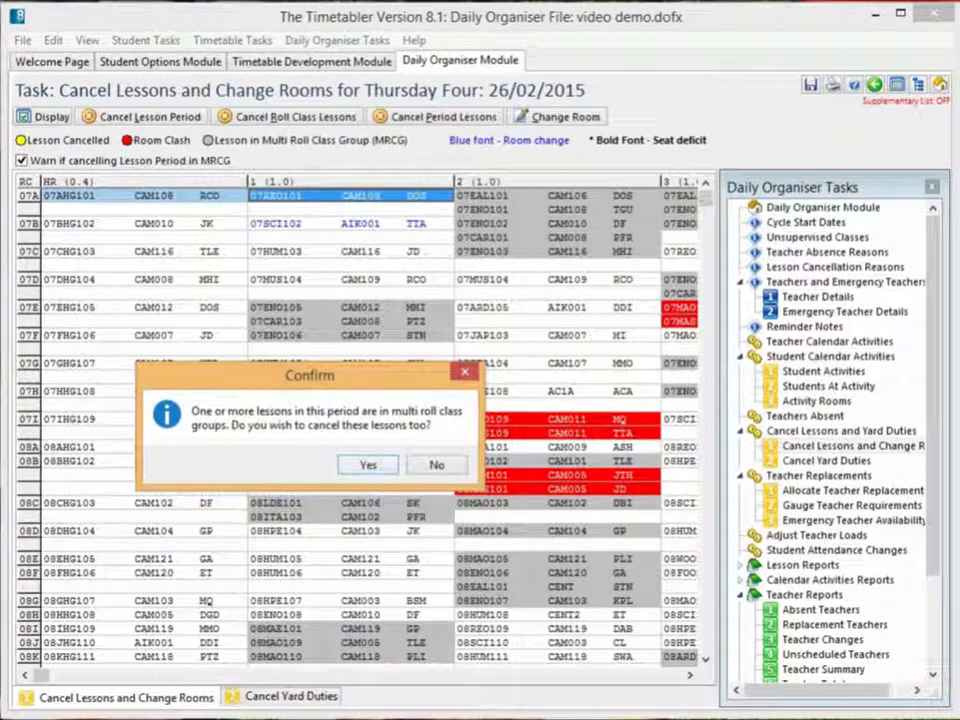
key(Return)
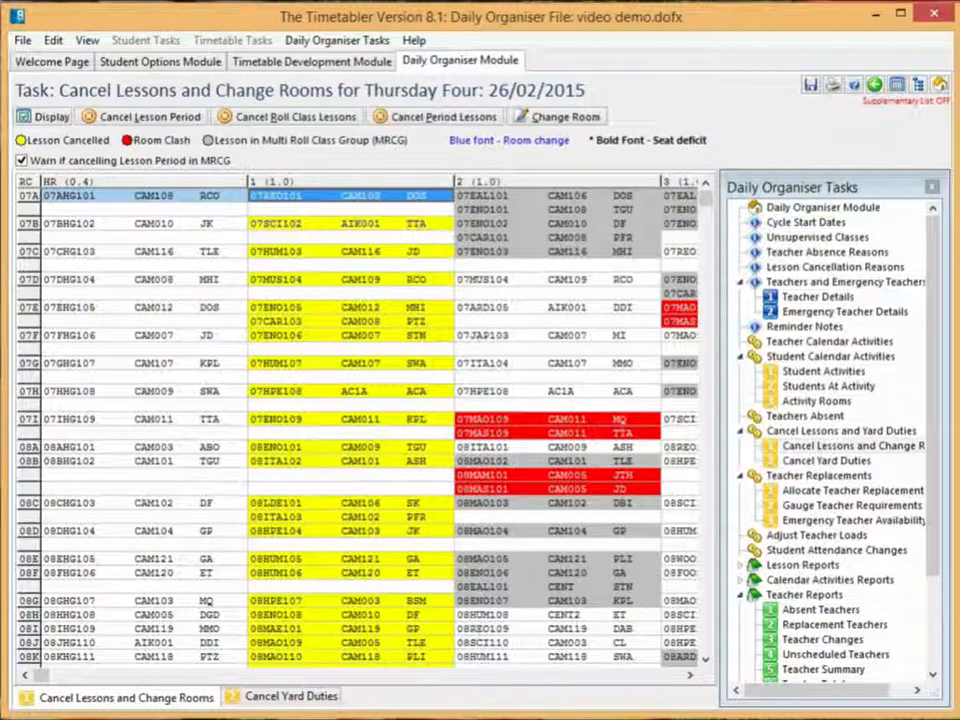
click(436, 117)
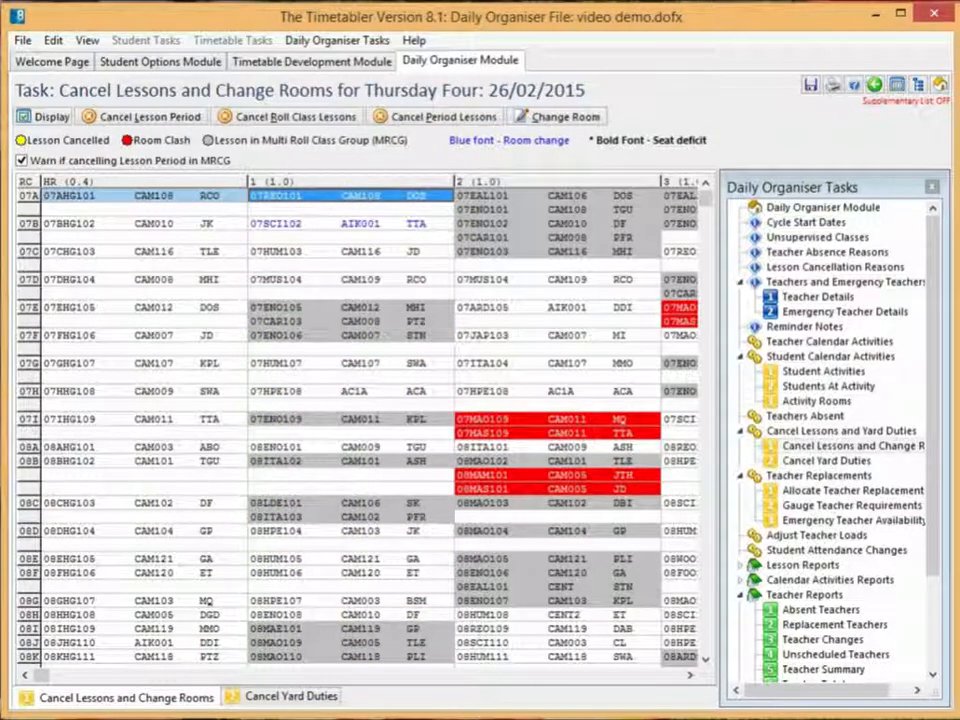
- Starting from roll class 07D, cancel the period 1 lessons with the reason Incursion, and clear them again from roll class 07C
click(350, 280)
click(143, 117)
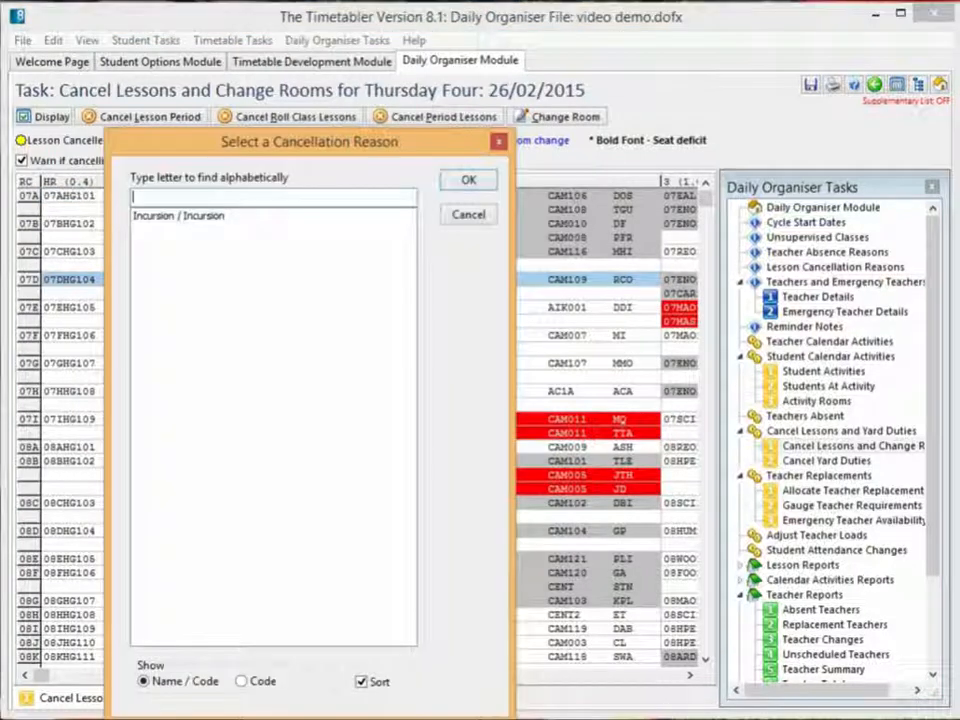
double_click(179, 216)
click(368, 464)
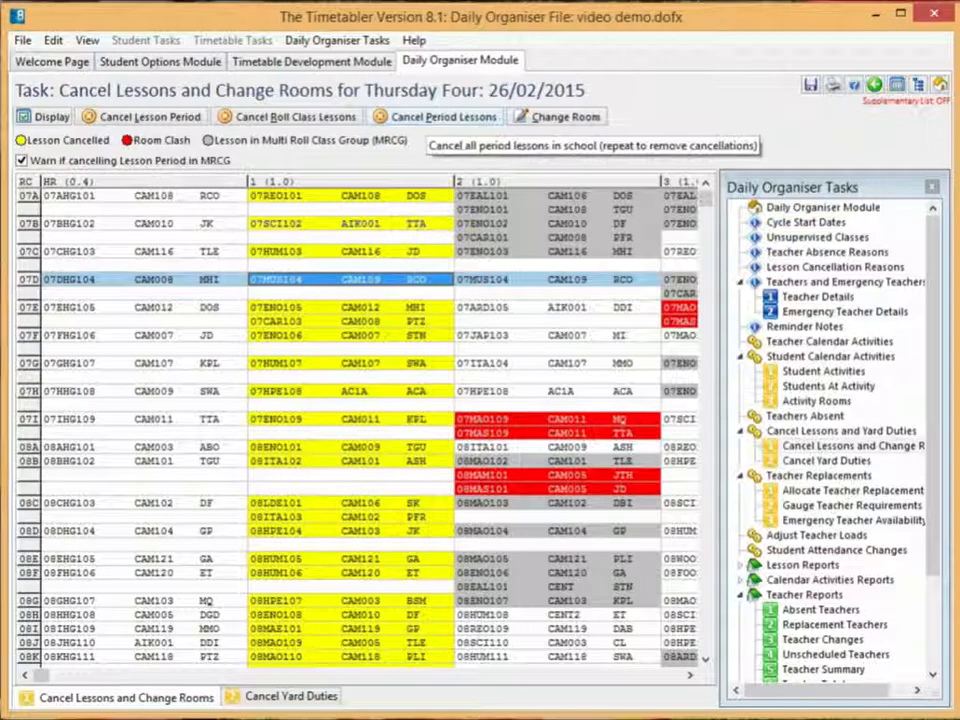
click(360, 252)
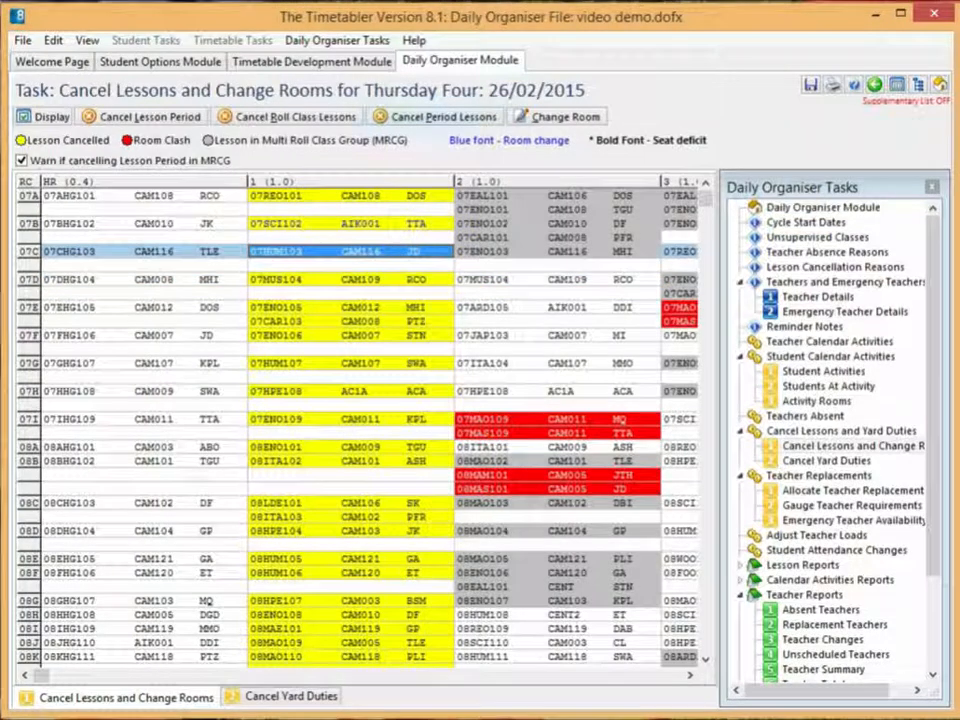
click(443, 117)
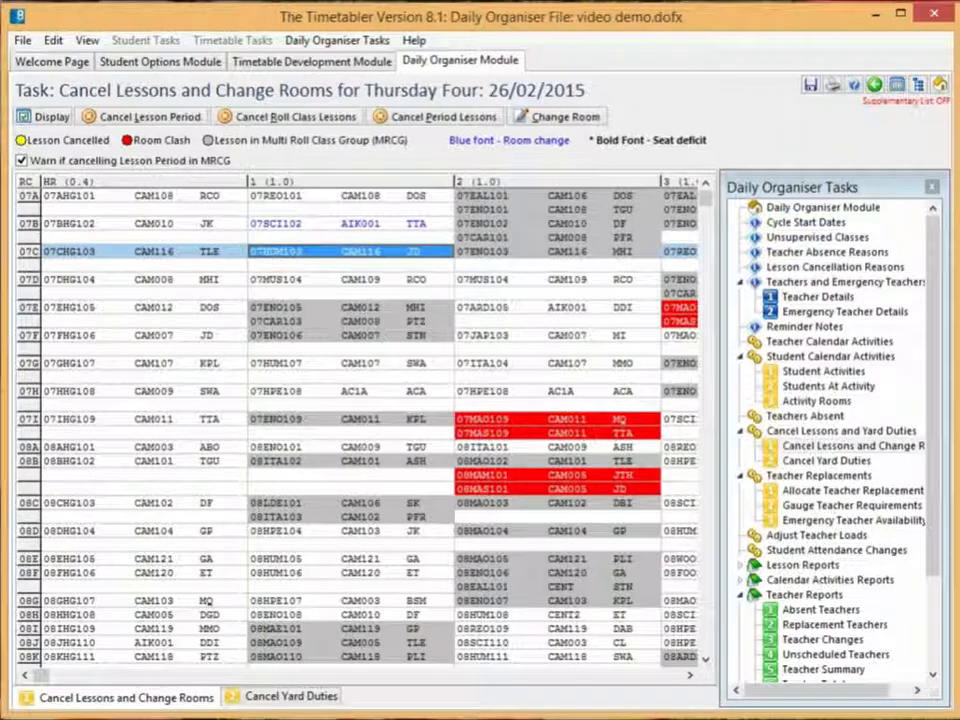
- Cancel all lessons of roll class 07D with the reason Incursion, including multi roll class group lessons, and check the later periods
click(144, 280)
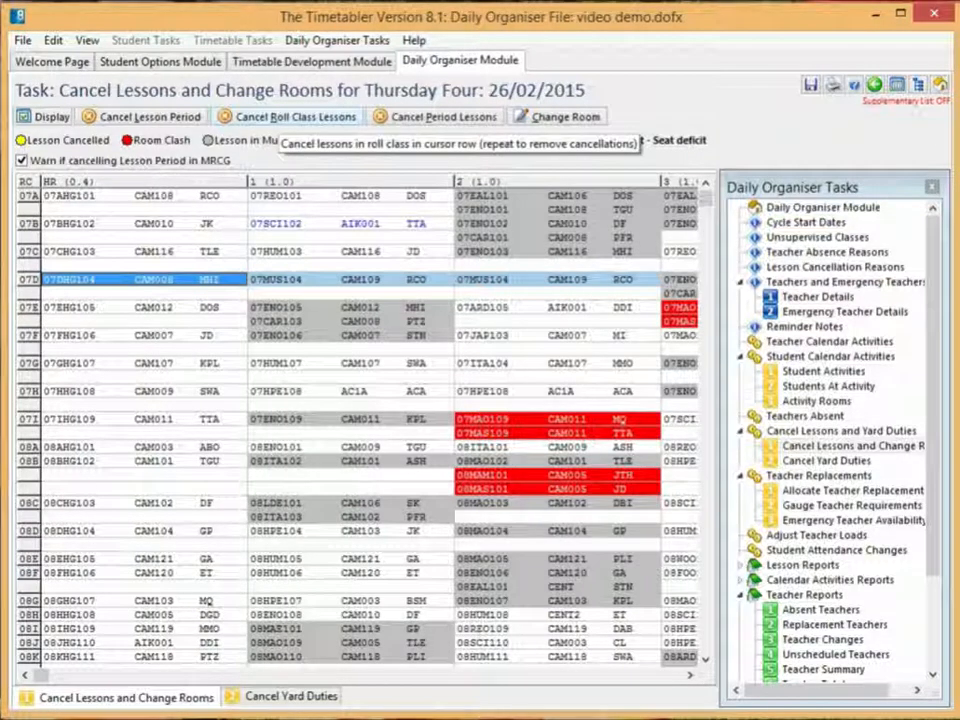
click(293, 117)
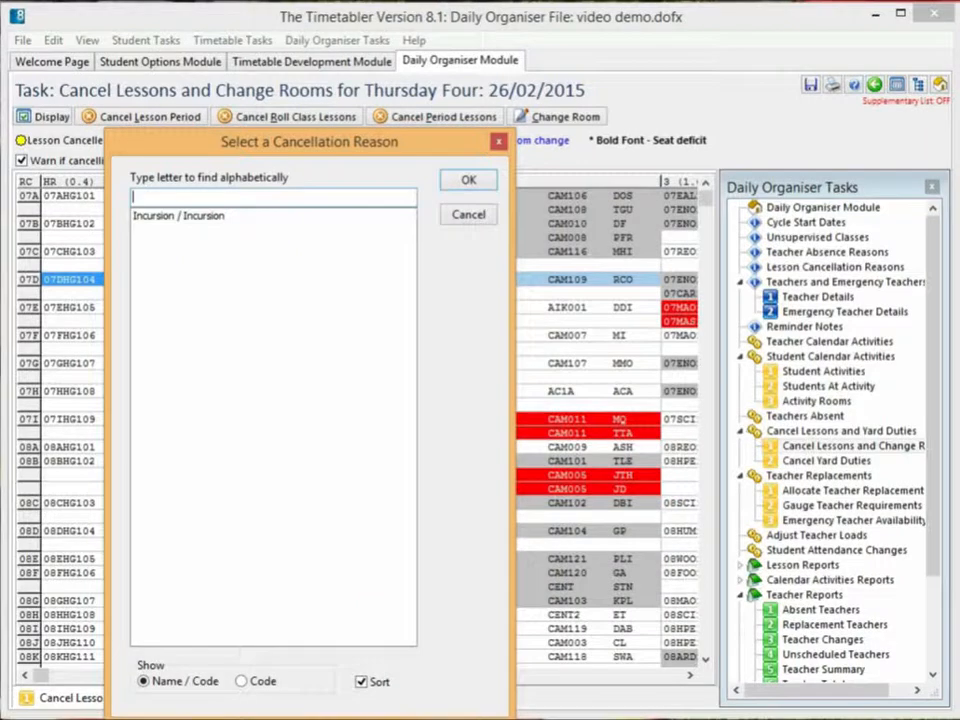
double_click(179, 216)
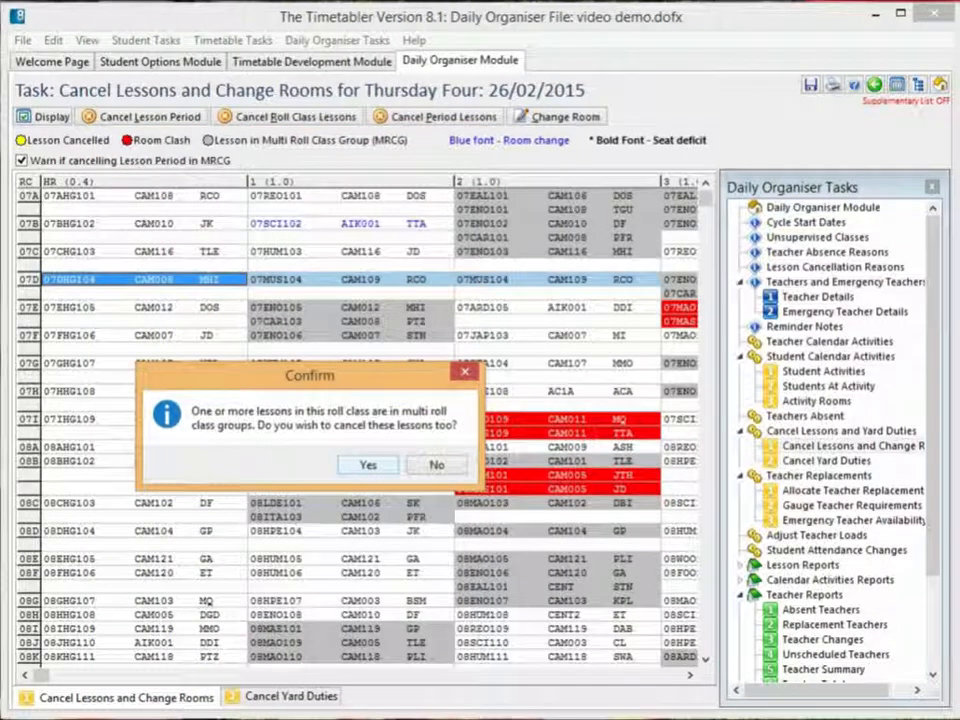
key(Return)
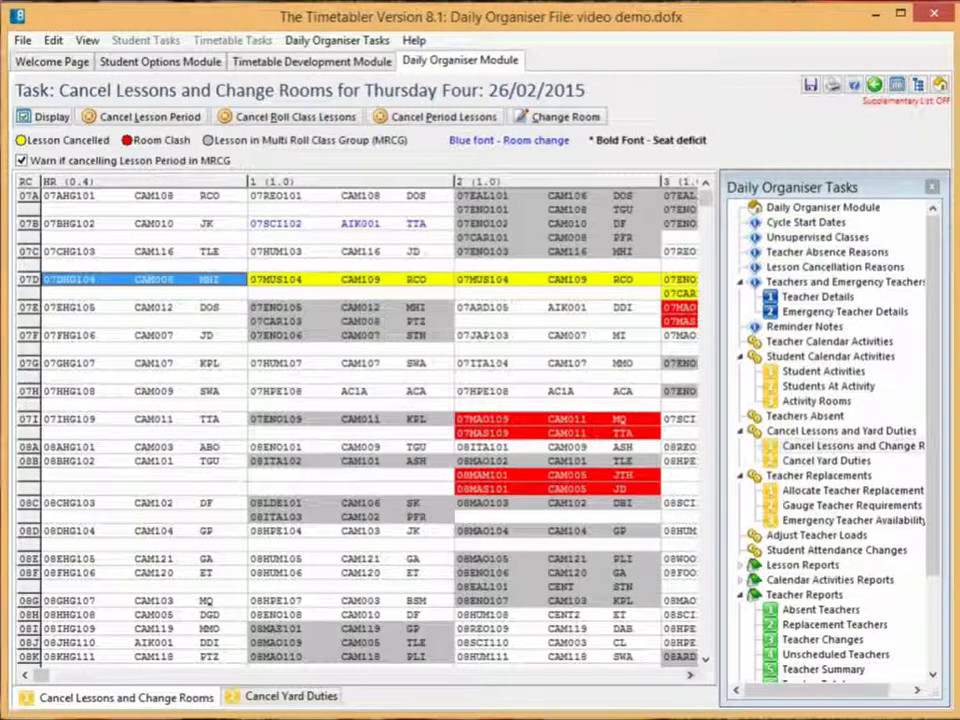
scroll(364, 425, right, 2)
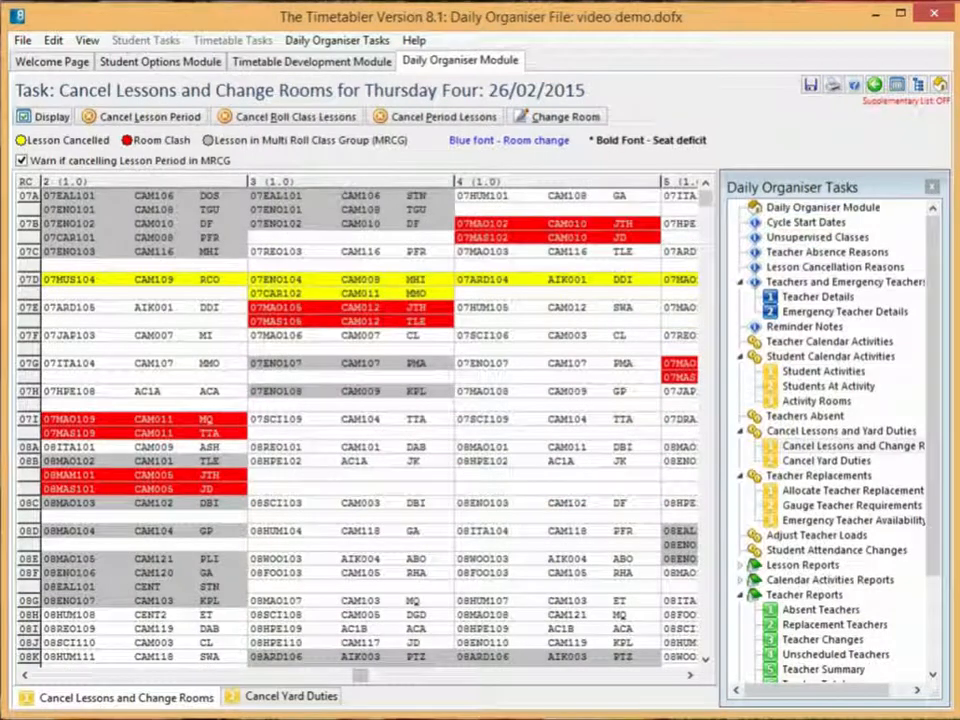
click(350, 294)
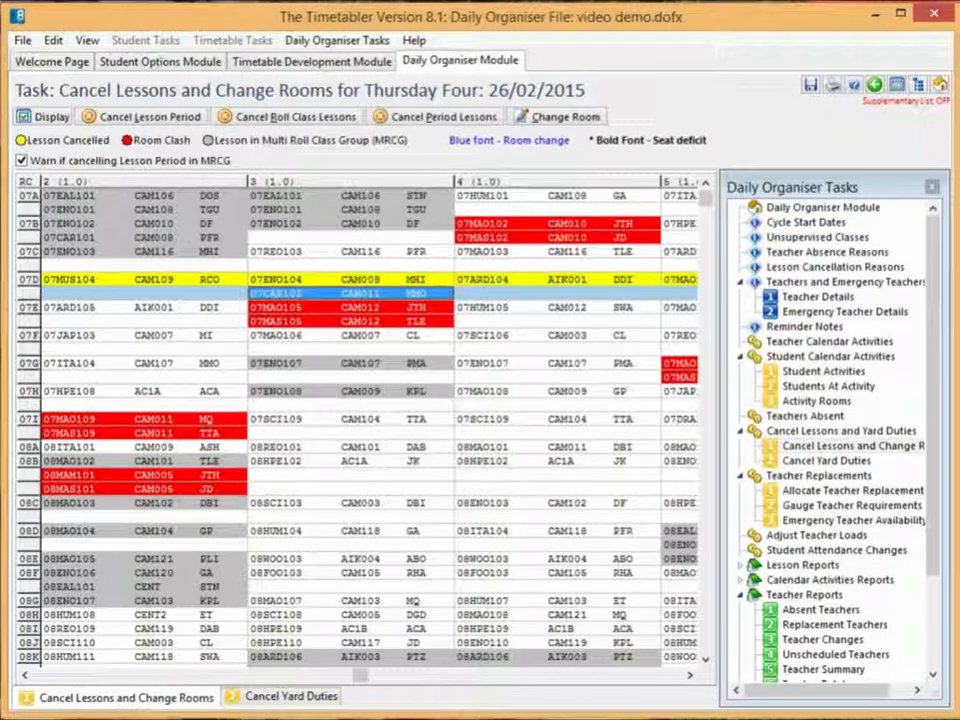
drag(360, 675, 41, 675)
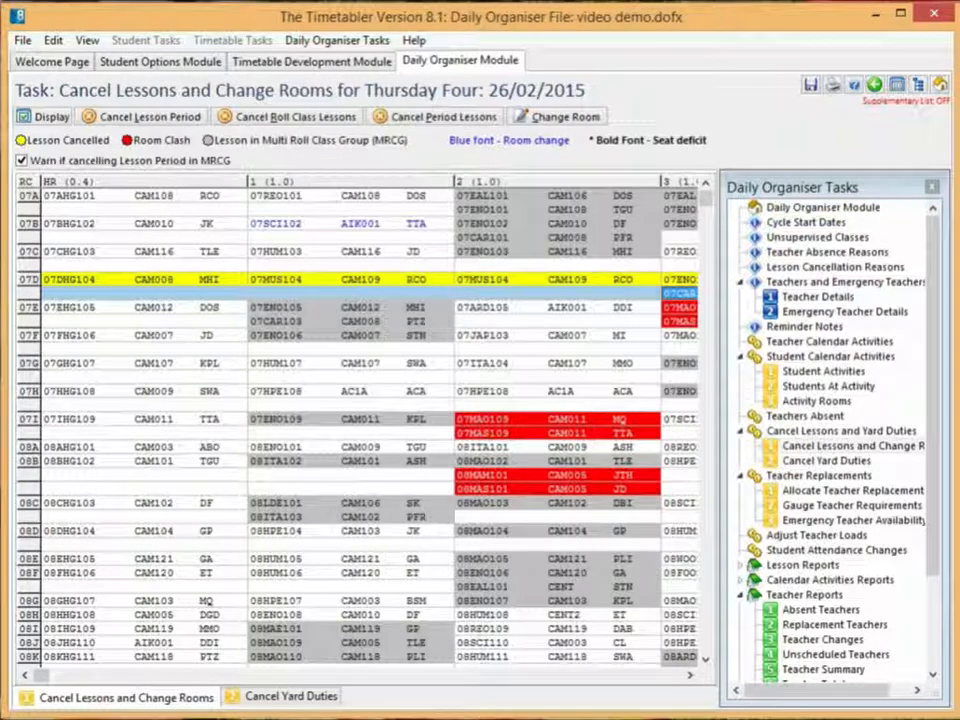
- Remove the lesson cancellations from roll class 07D
click(350, 280)
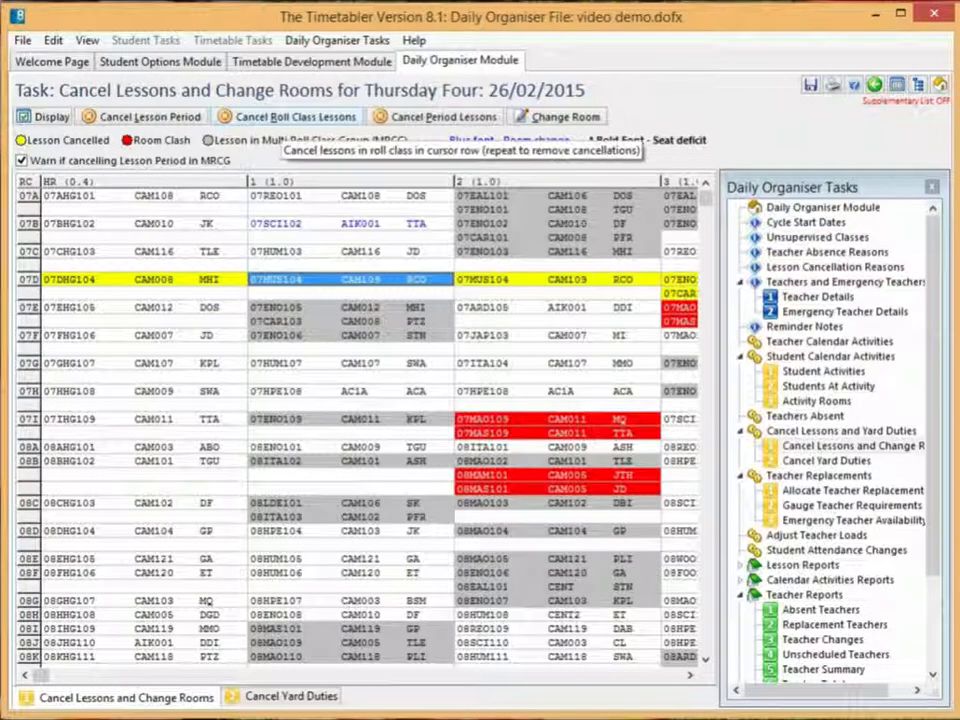
click(295, 117)
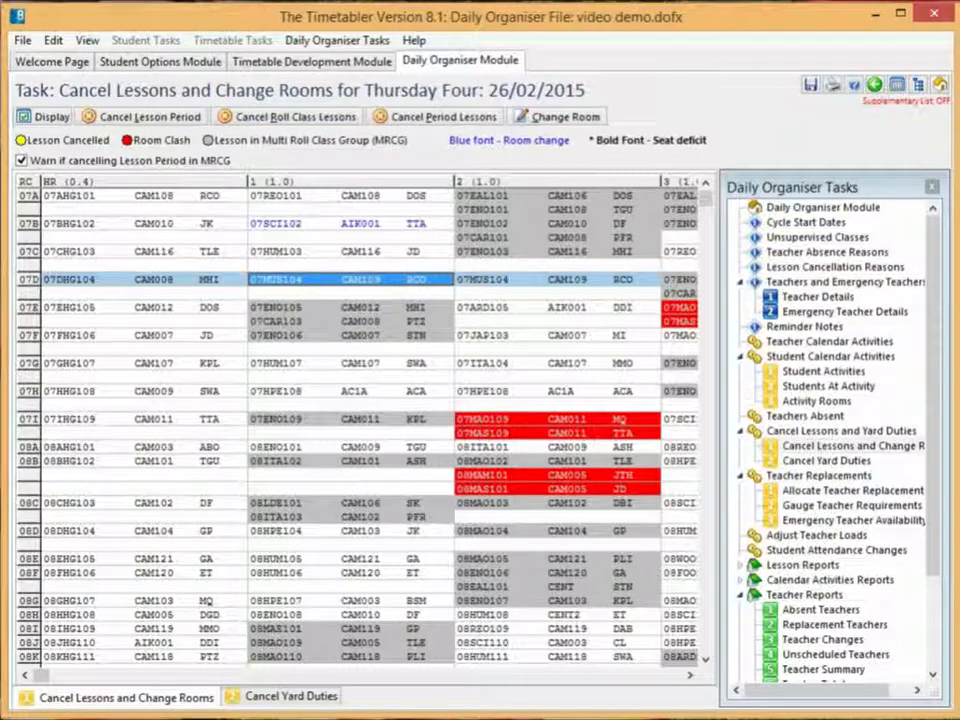
click(140, 280)
click(436, 117)
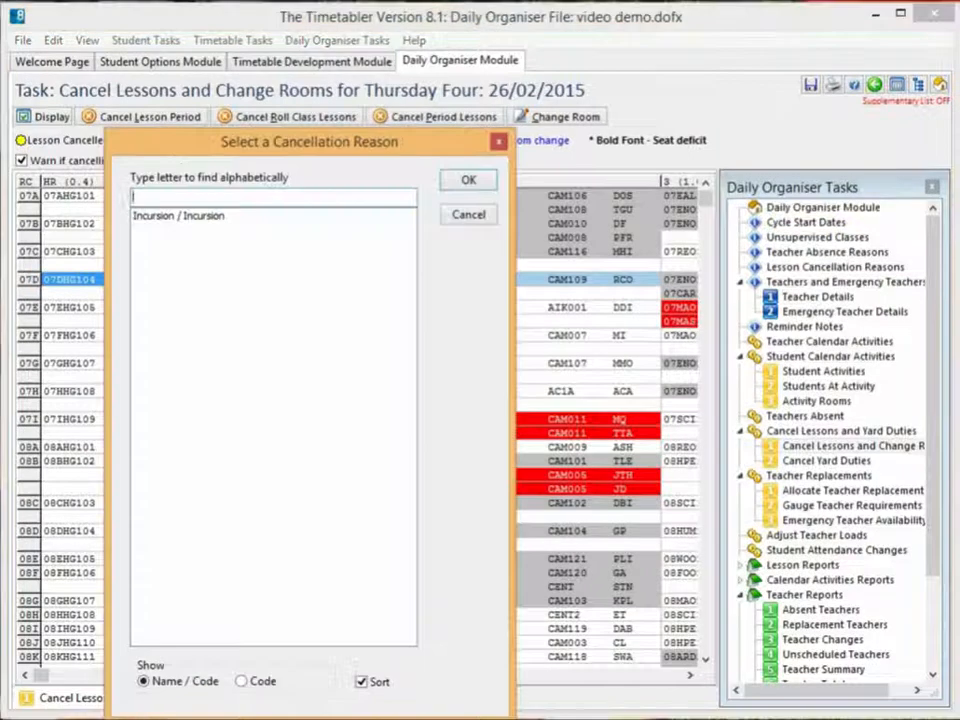
key(Escape)
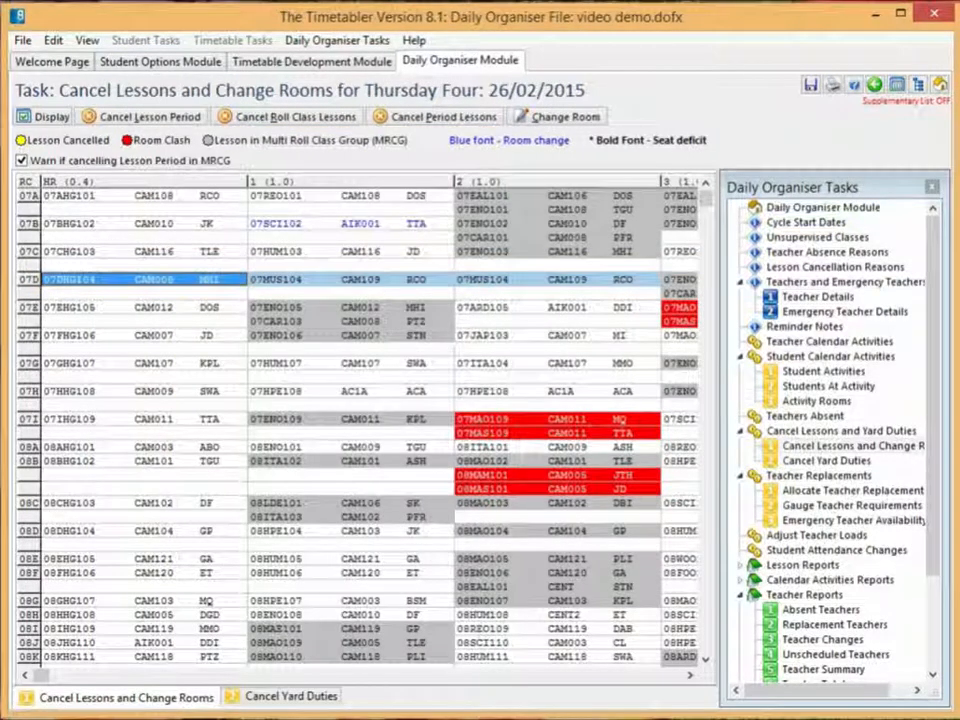
- Cancel only roll class 07D's HR period lesson 07DHG104, using the reason Incursion
click(144, 265)
click(144, 280)
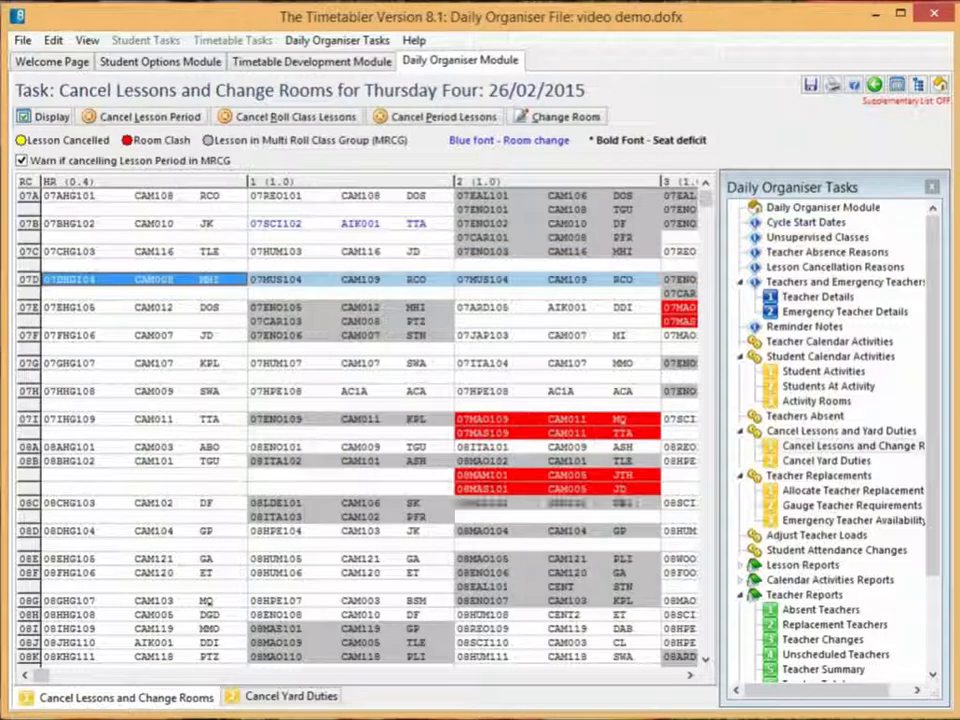
double_click(144, 280)
click(144, 265)
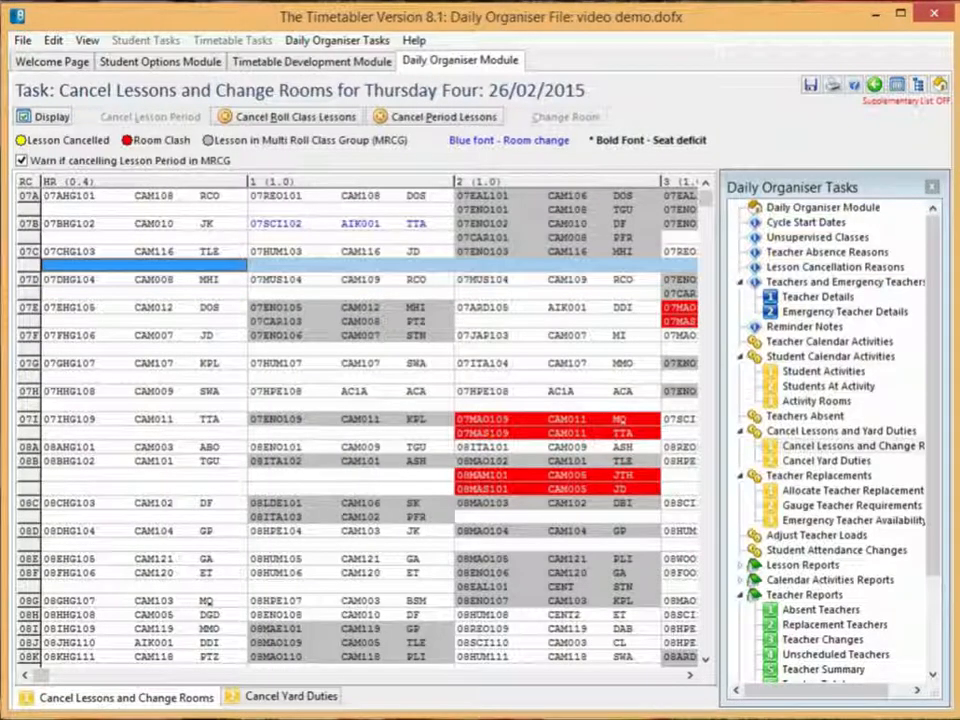
click(144, 280)
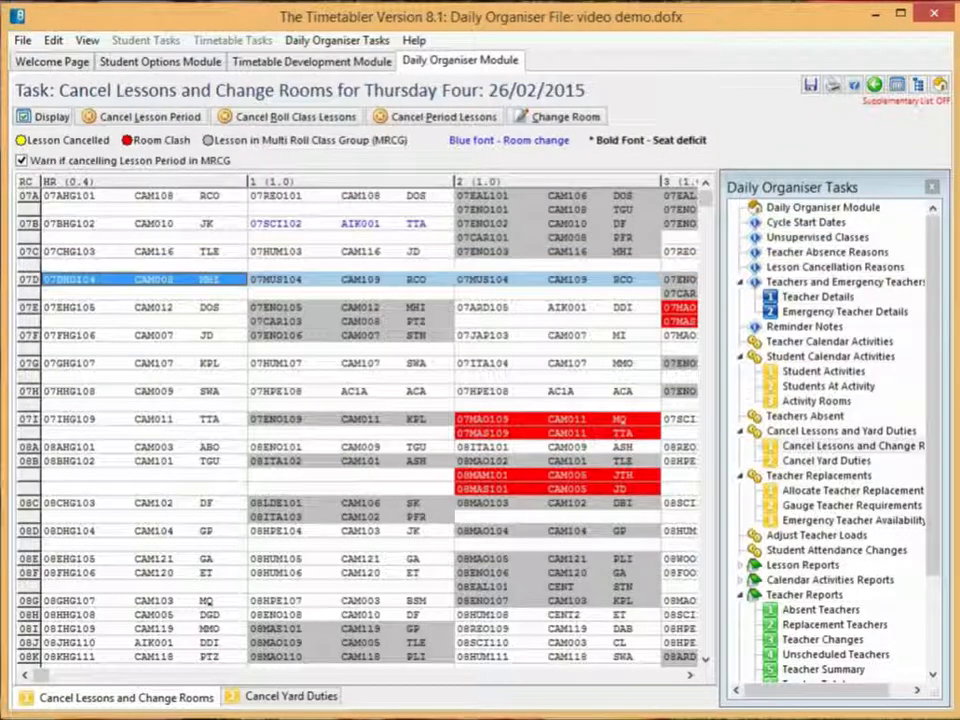
click(149, 117)
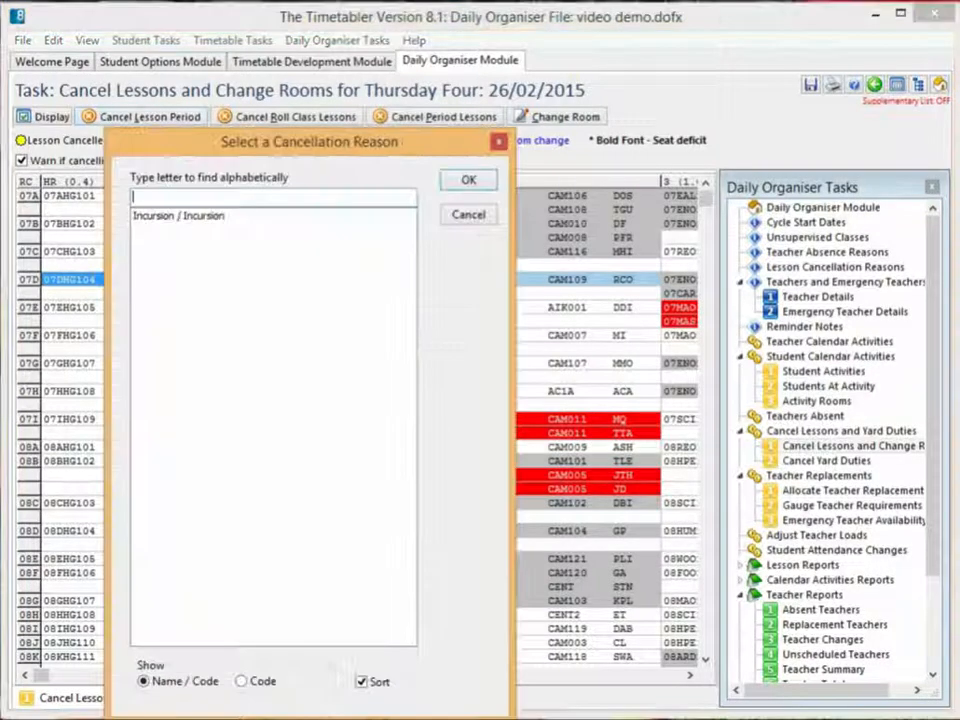
key(Escape)
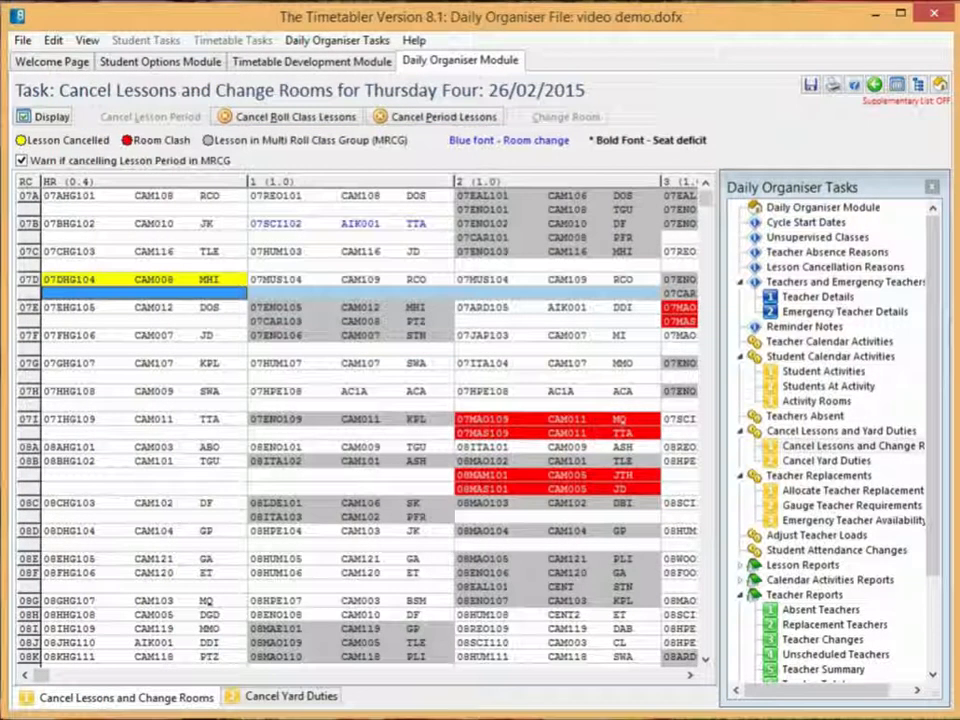
- Remove the cancellation from roll class 07D's HR period lesson 07DHG104, then select the 07E period 2 lesson 07ARD105
click(144, 280)
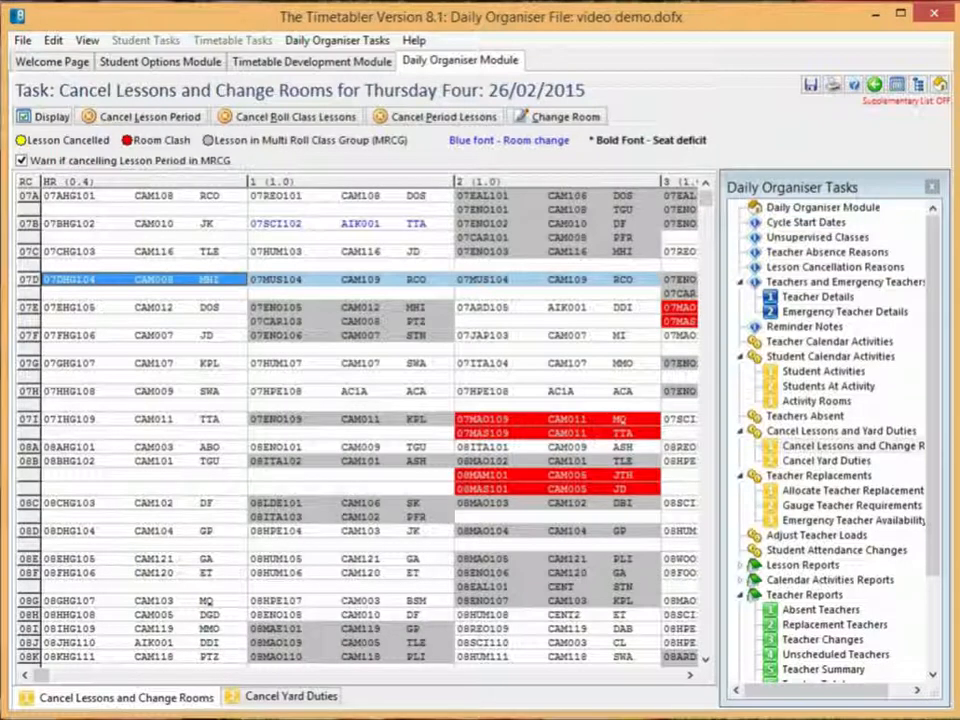
click(562, 308)
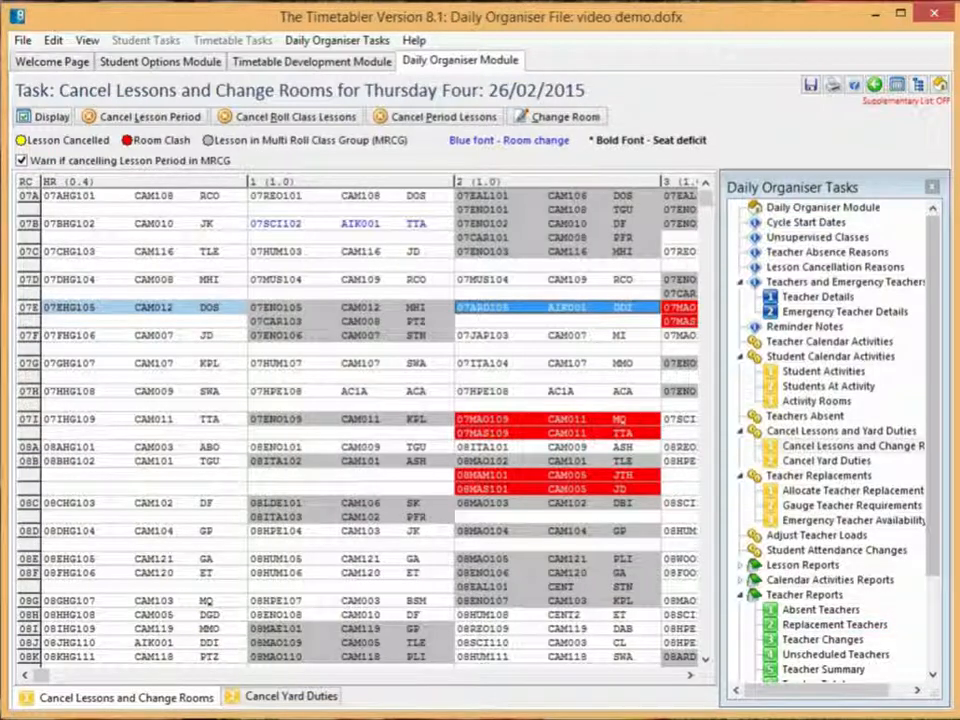
- Preview the daily bulletin in Word with Room Changes included, and close the document without saving
scroll(835, 430, down, 3)
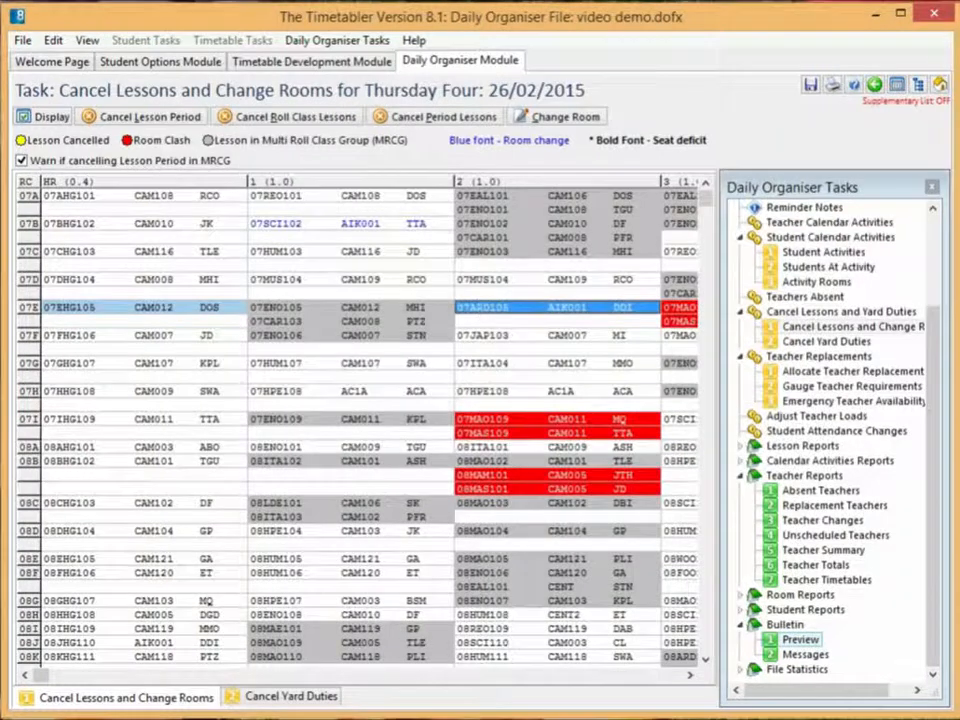
click(801, 639)
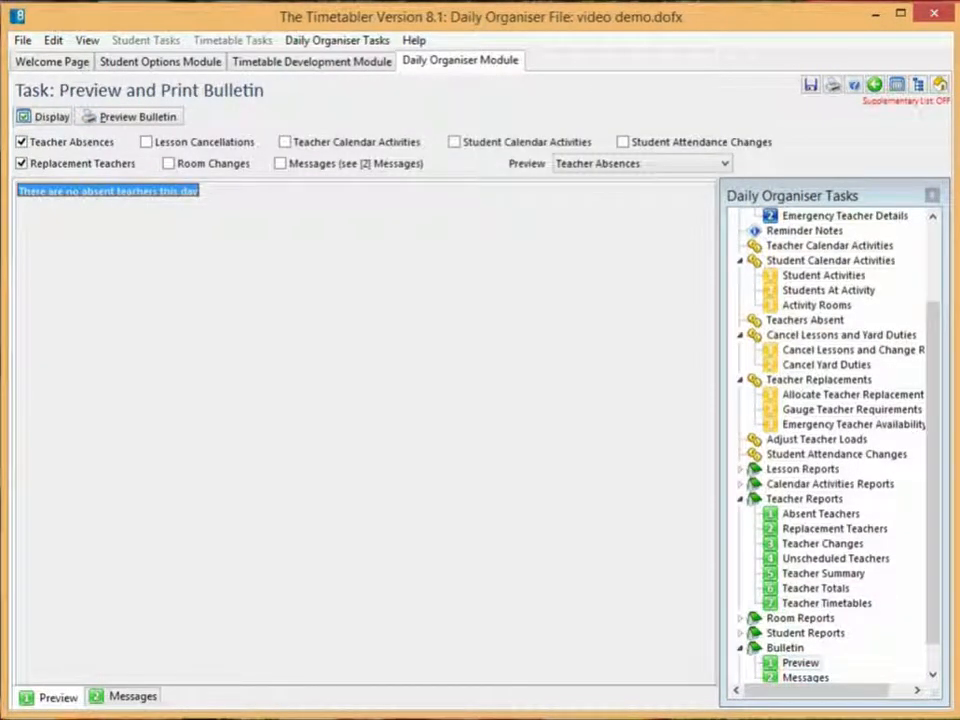
click(169, 163)
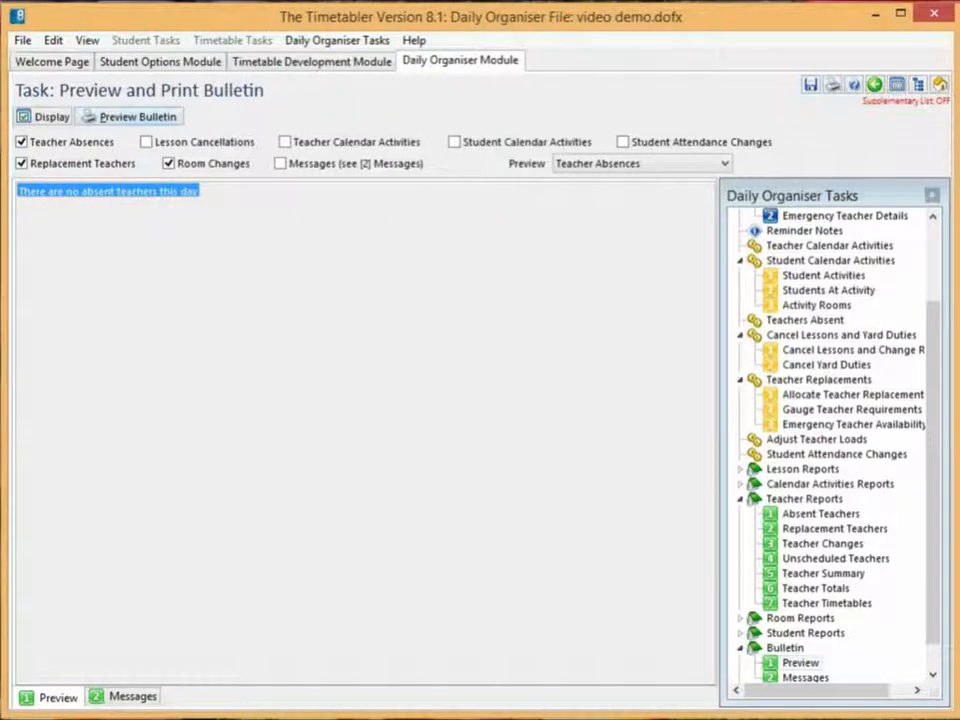
click(131, 117)
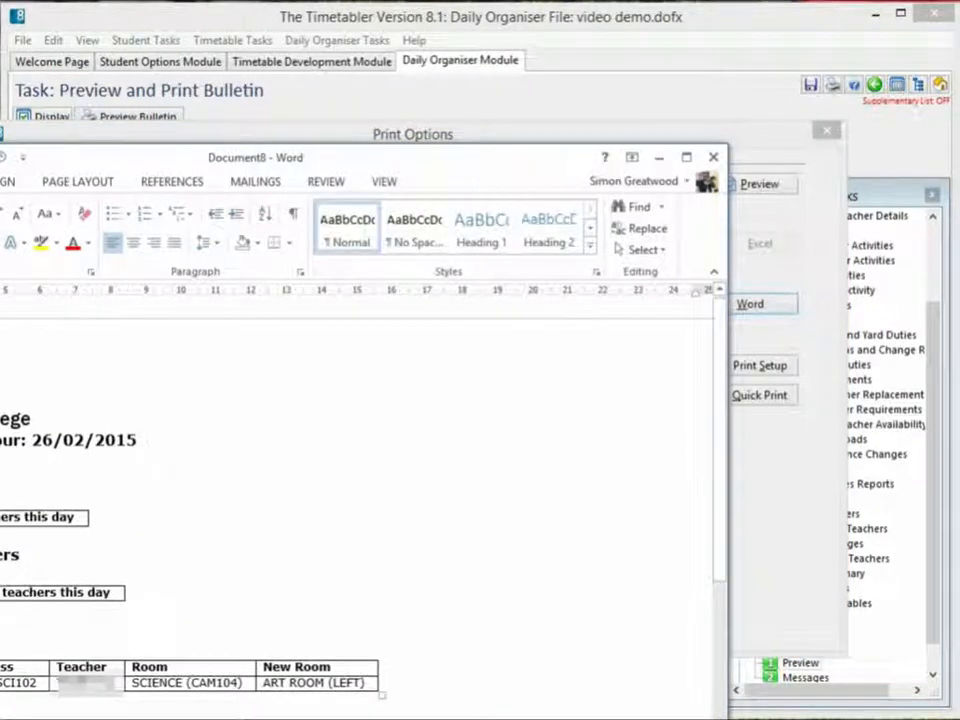
click(713, 157)
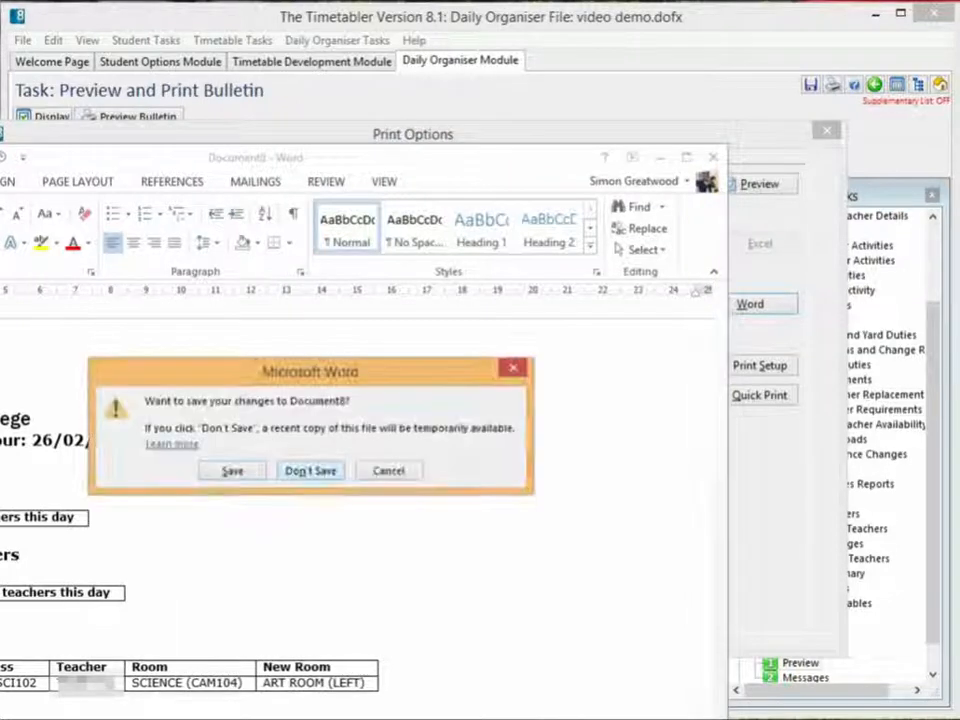
click(311, 471)
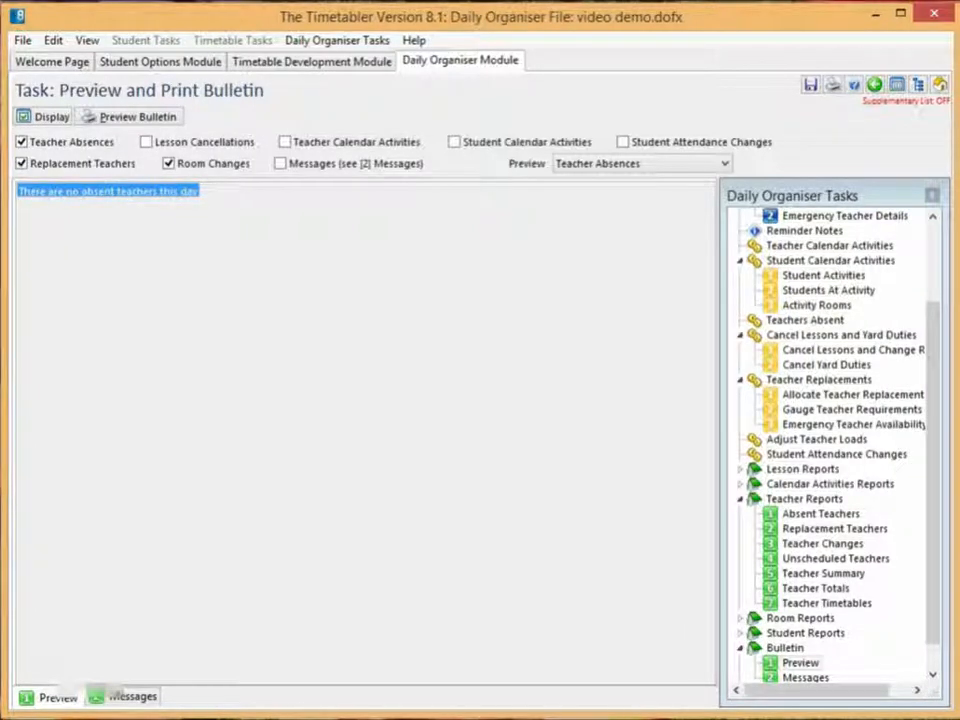
- Open the Teacher Changes report for Thursday Four, 26/02/2015
click(822, 544)
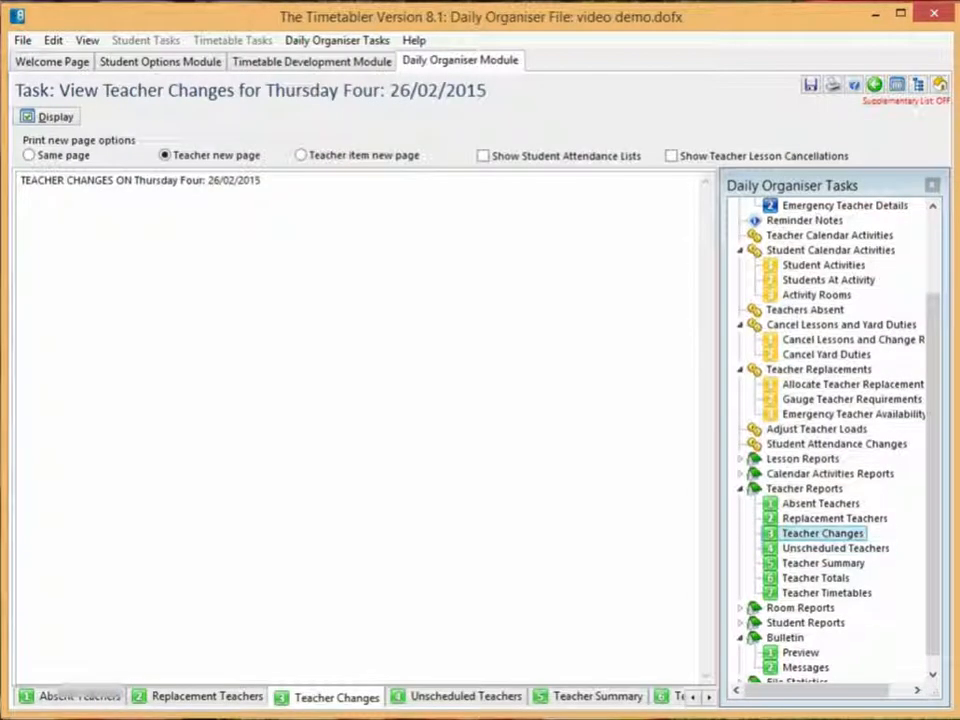